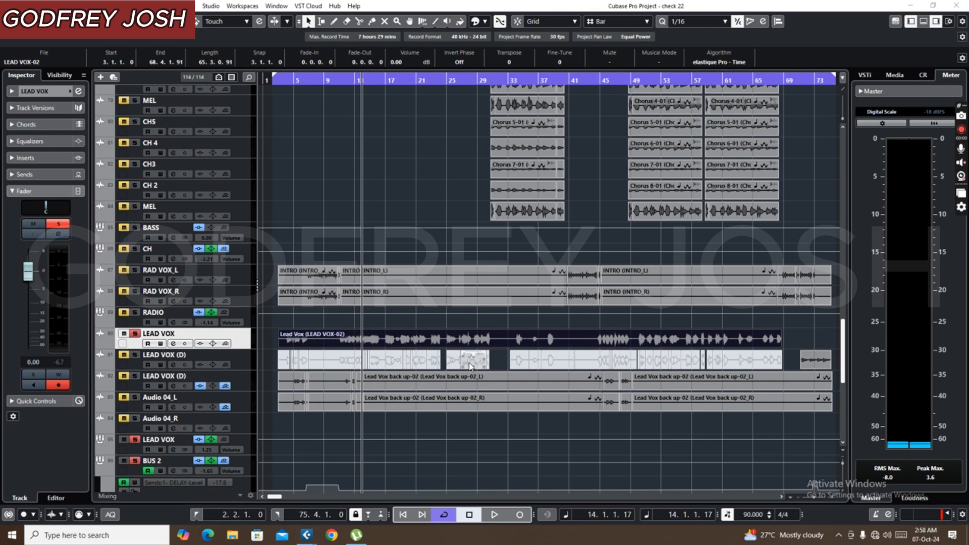
pyautogui.click(395, 168)
pyautogui.press('g')
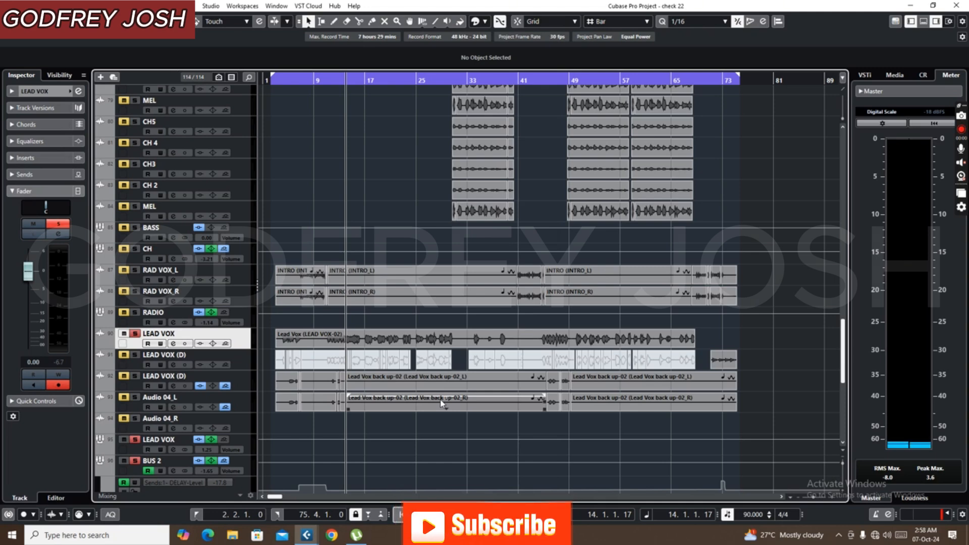
pyautogui.press('h')
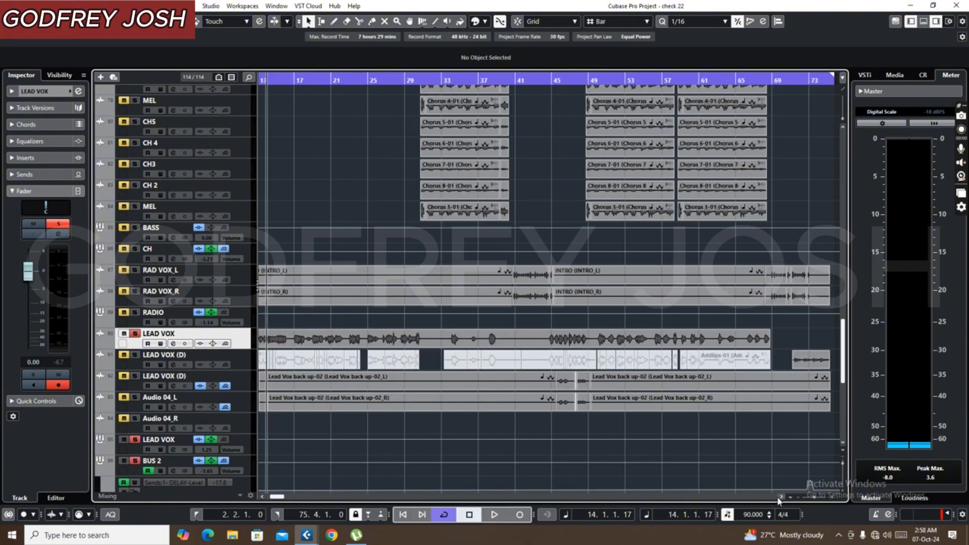
pyautogui.press('h')
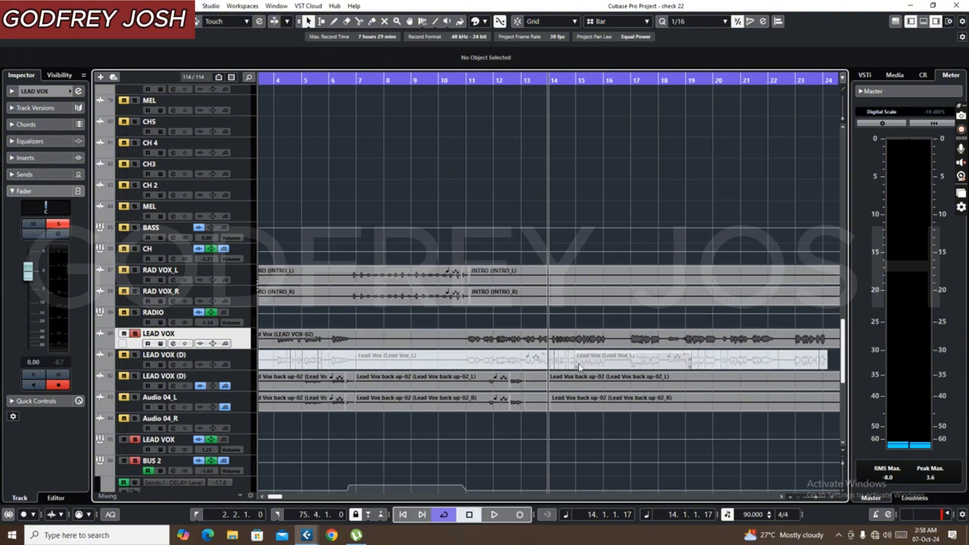
pyautogui.press('g')
pyautogui.press('g')
pyautogui.press('g')
pyautogui.press('g')
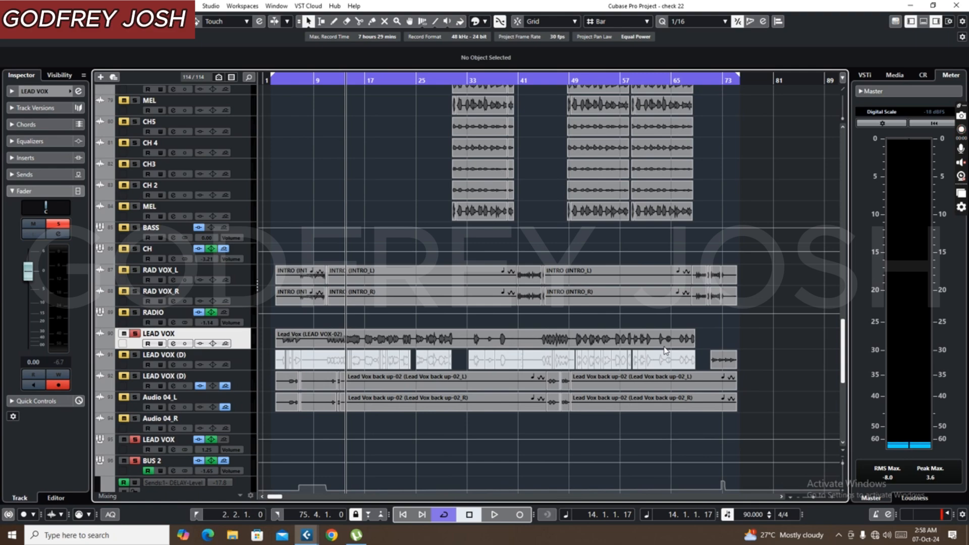
# Select the long LEAD VOX event and play the lead vocal from bar 14 to audition the phrase at bar 15.
pyautogui.click(285, 345)
pyautogui.press('h')
pyautogui.press('h')
pyautogui.press('h')
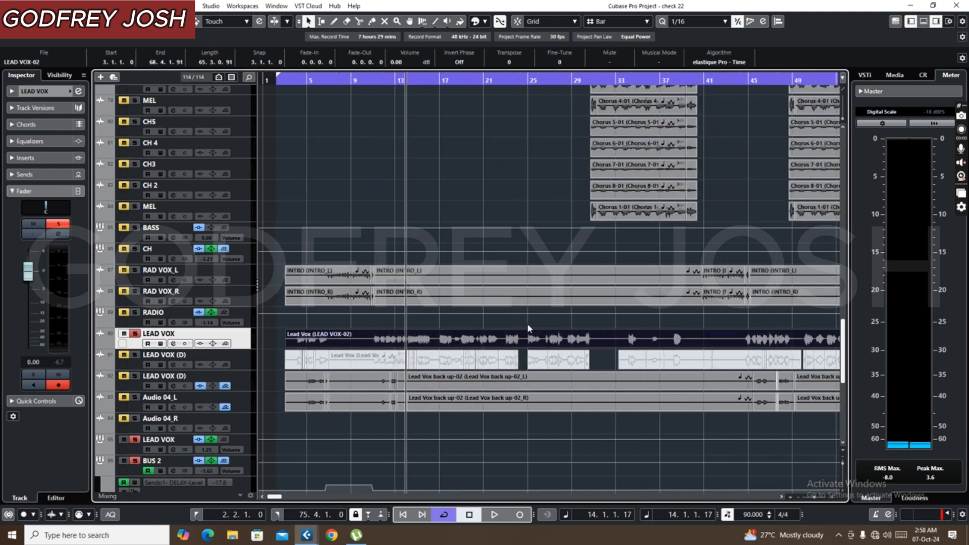
pyautogui.press('h')
pyautogui.press('h')
pyautogui.press('h')
pyautogui.press('h')
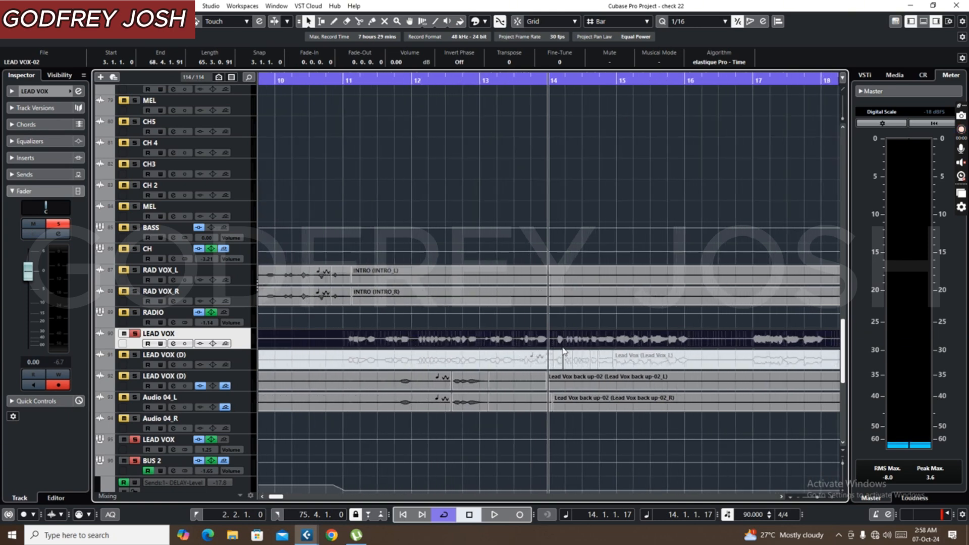
pyautogui.press('space')
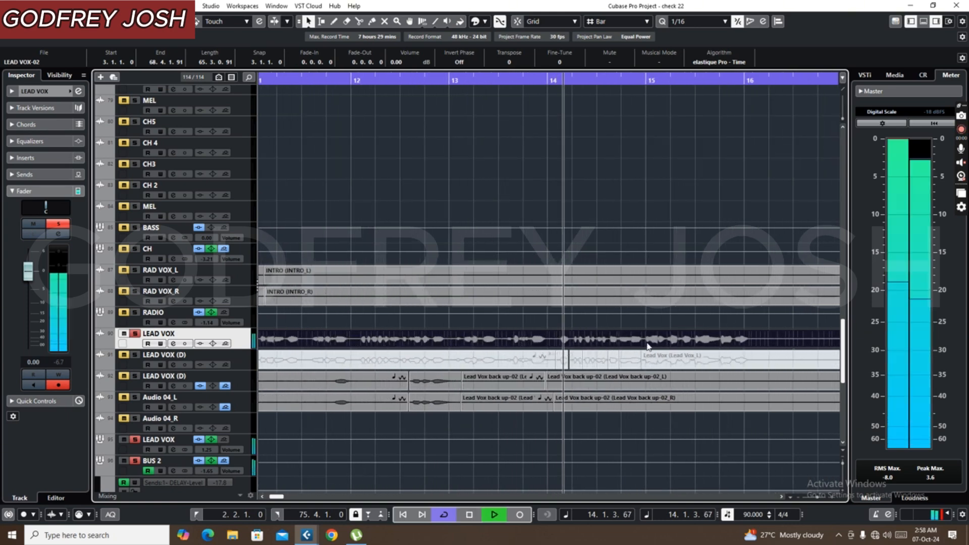
pyautogui.press('space')
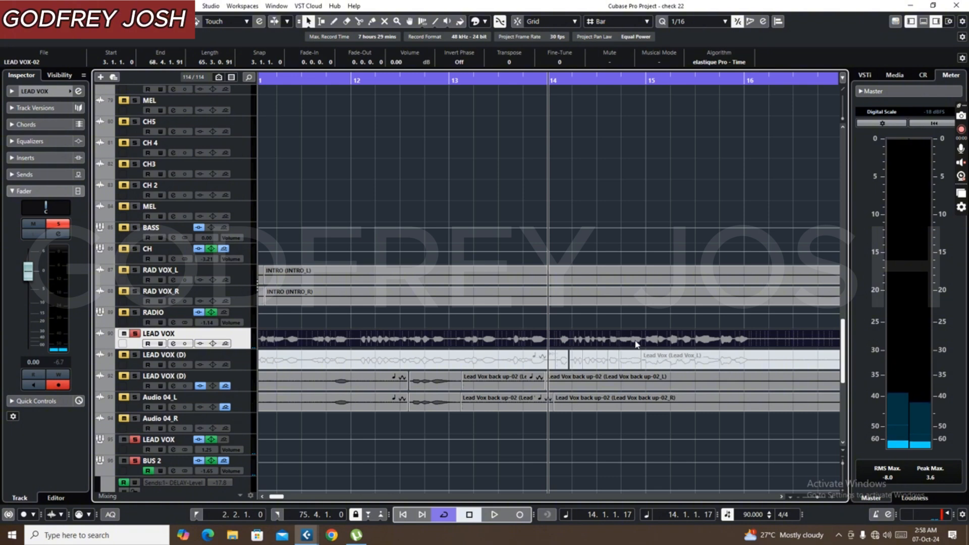
pyautogui.press('space')
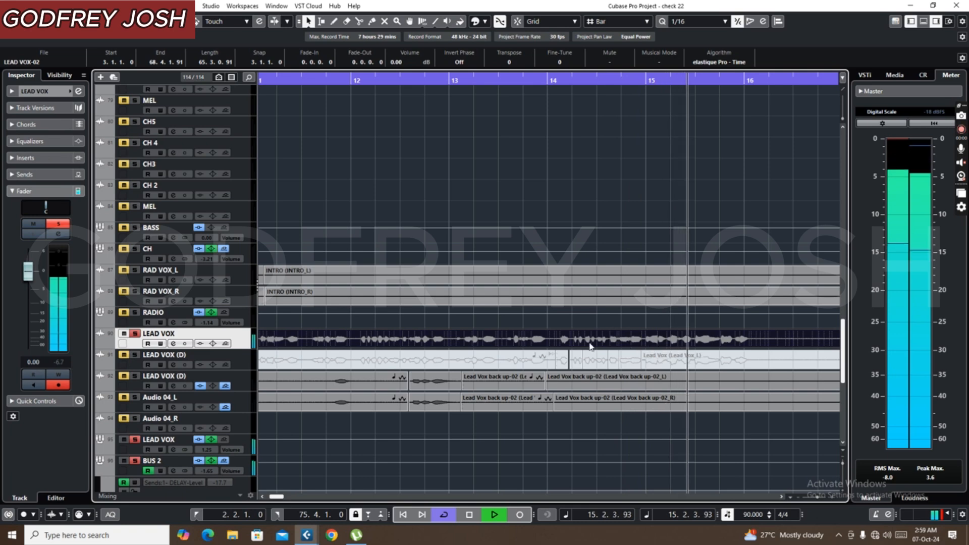
pyautogui.press('space')
# Split the LEAD VOX event at 14.4.4.81 and 16.2.1.3 to isolate the phrase around bar 15.
pyautogui.press('g')
pyautogui.press('g')
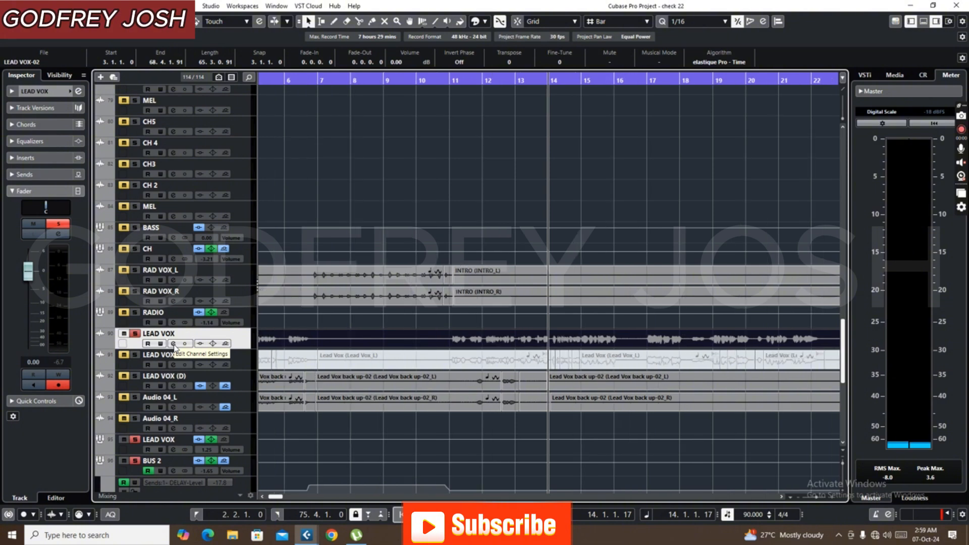
pyautogui.press('h')
pyautogui.press('h')
pyautogui.press('h')
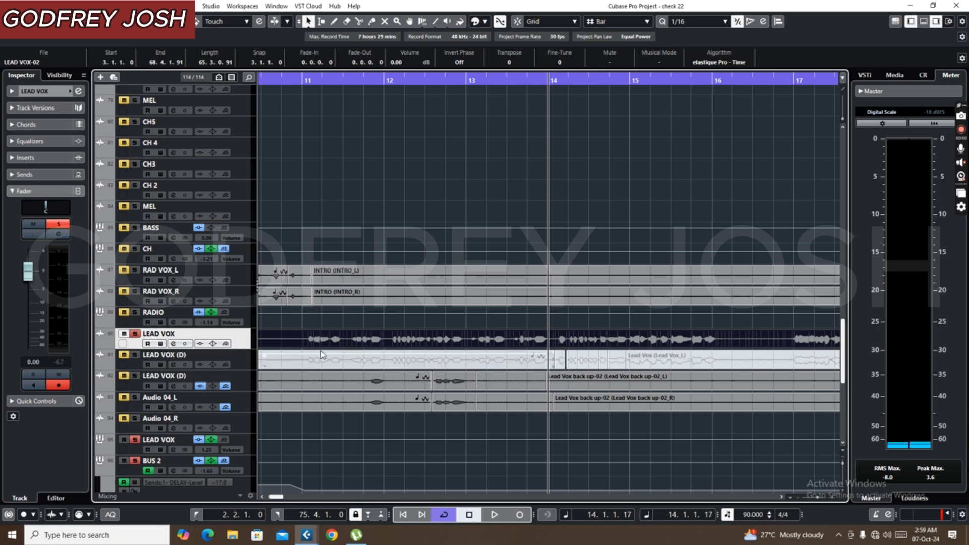
pyautogui.hscroll(2, 503, 344)
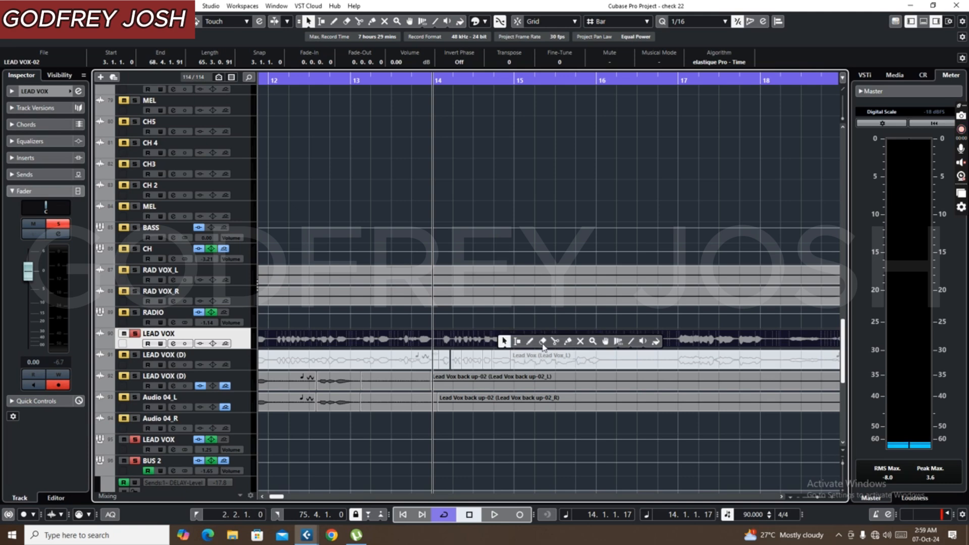
pyautogui.press('3')
pyautogui.press('h')
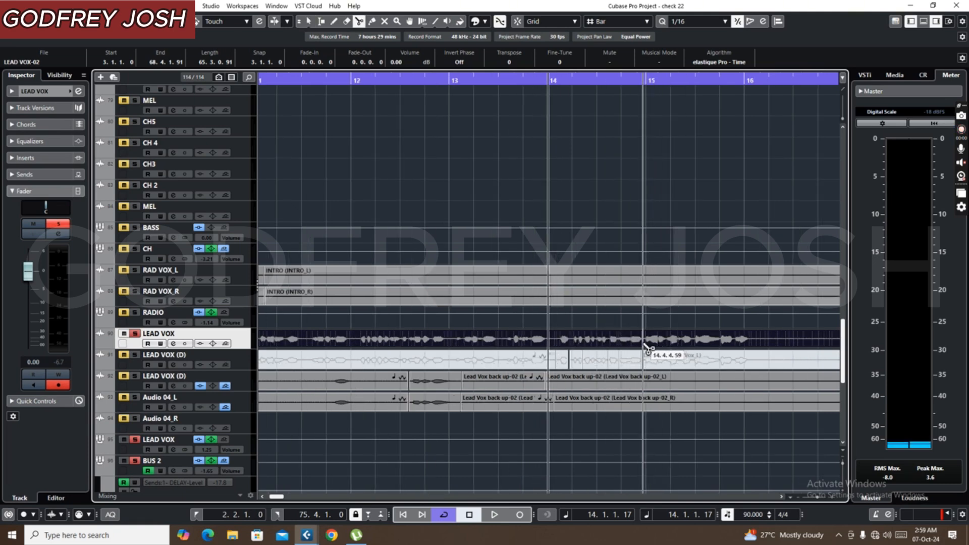
pyautogui.click(646, 347)
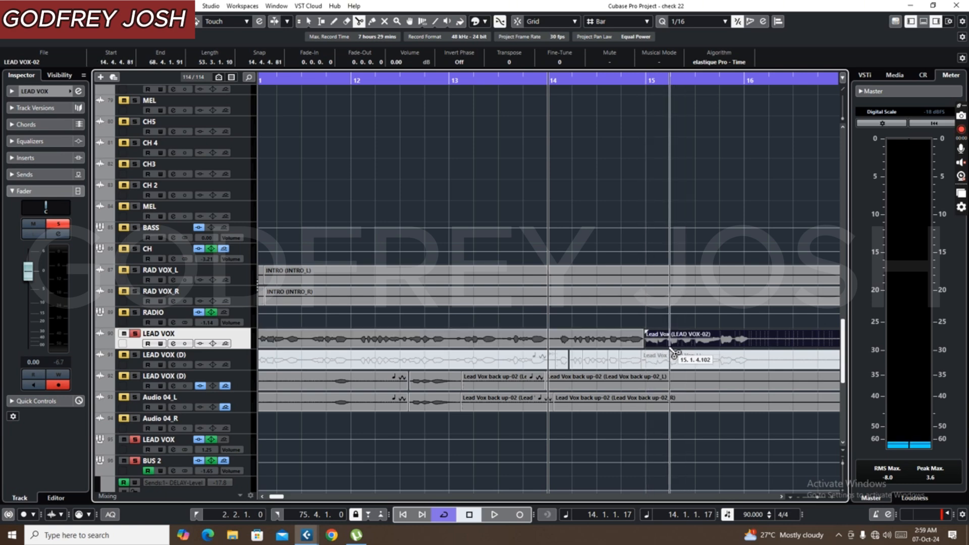
pyautogui.click(769, 347)
pyautogui.press('1')
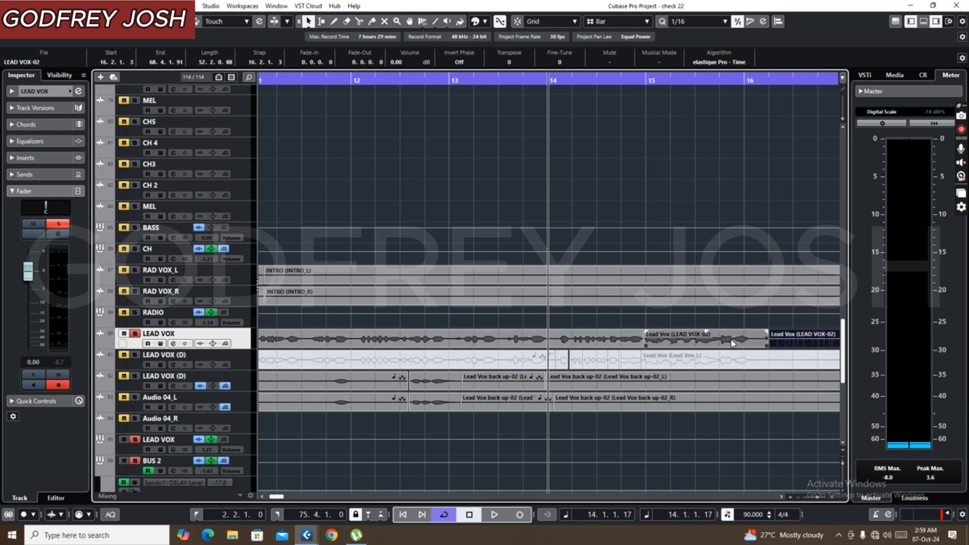
# Colorize the isolated LEAD VOX segment around bar 15 red.
pyautogui.click(733, 337)
pyautogui.click(484, 21)
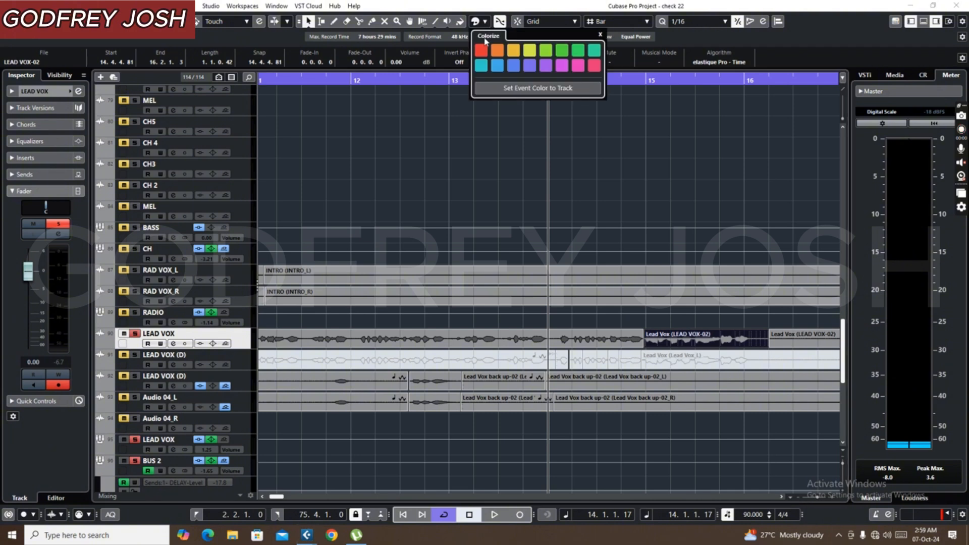
pyautogui.click(480, 50)
pyautogui.click(636, 149)
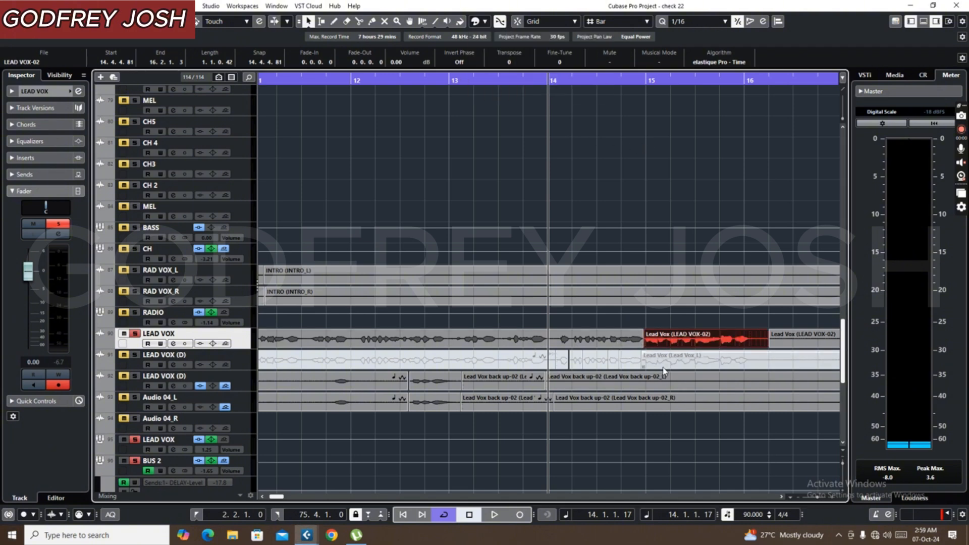
# Play back the lead vocal from bar 14 into the red segment.
pyautogui.press('space')
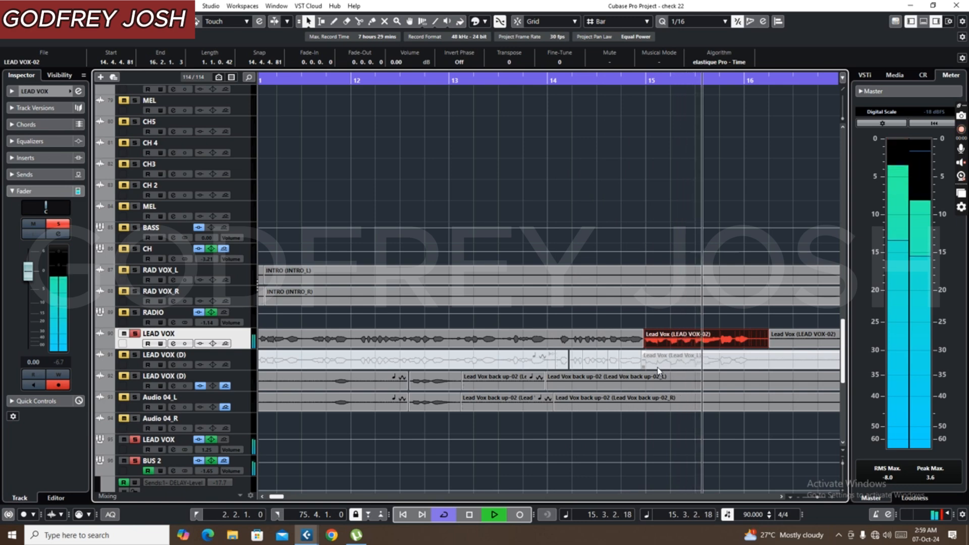
pyautogui.press('space')
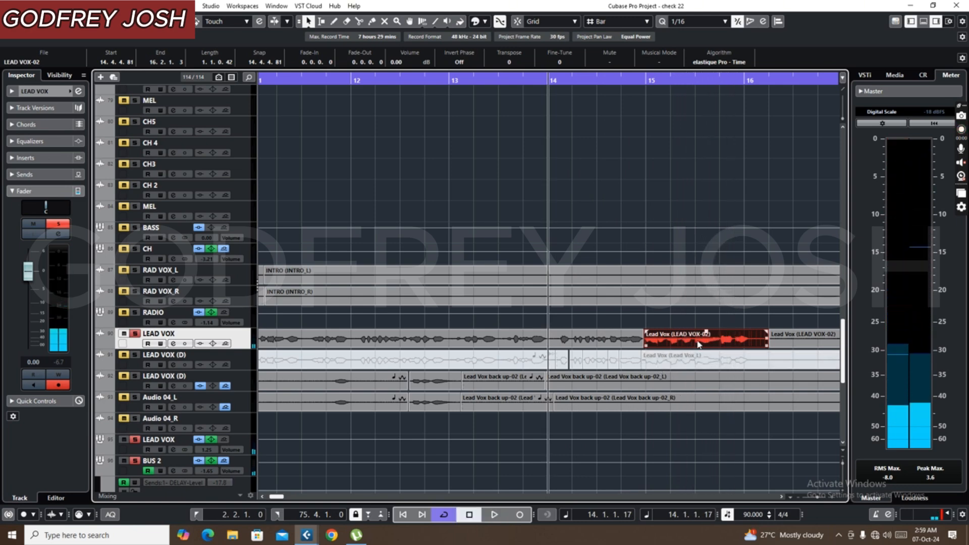
pyautogui.click(685, 342)
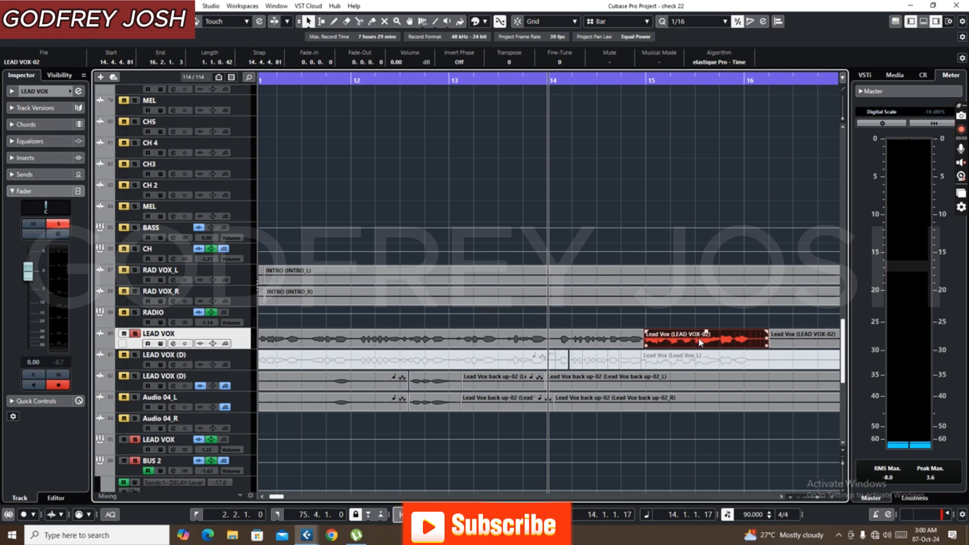
# Load Slate Digital's Virtual Mix Rack as a direct offline process for the red LEAD VOX segment.
pyautogui.rightClick(704, 339)
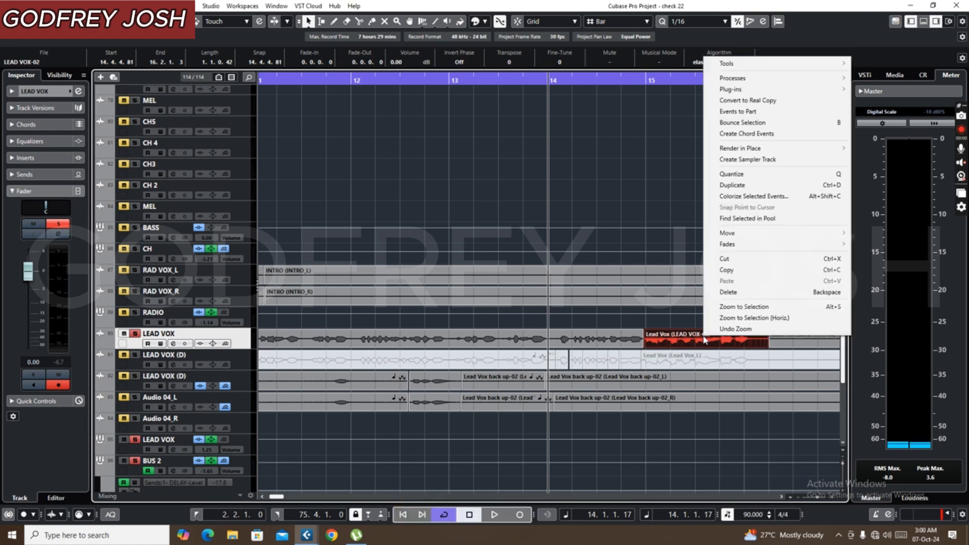
pyautogui.moveTo(749, 94)
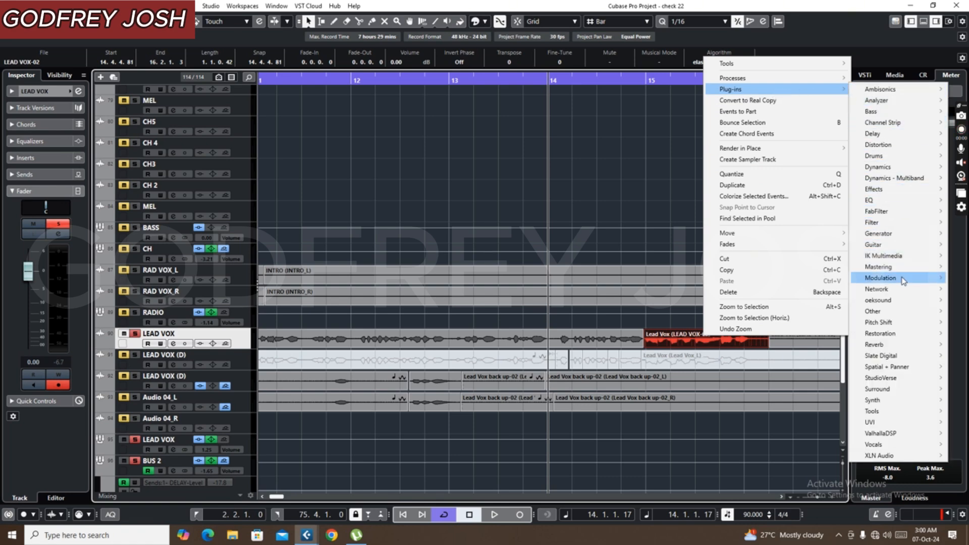
pyautogui.moveTo(893, 358)
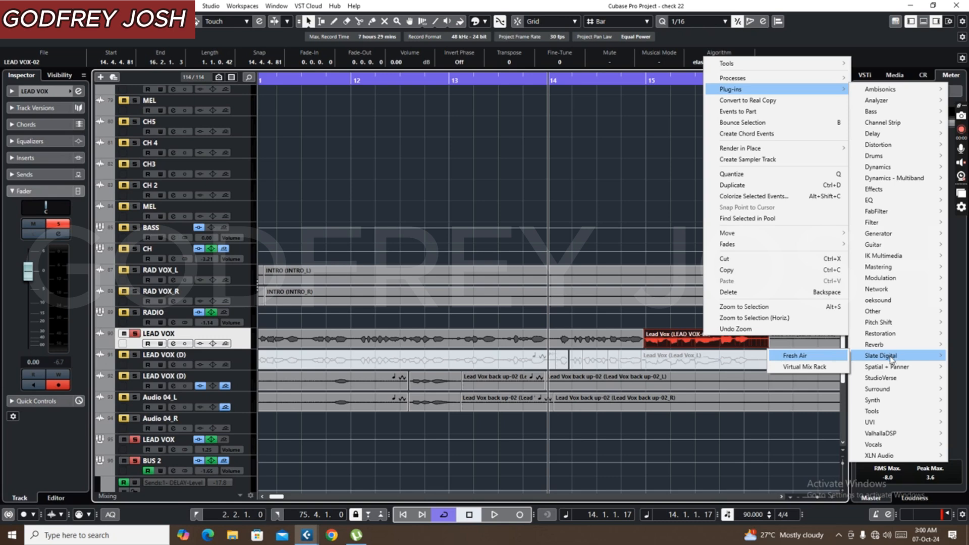
pyautogui.click(822, 368)
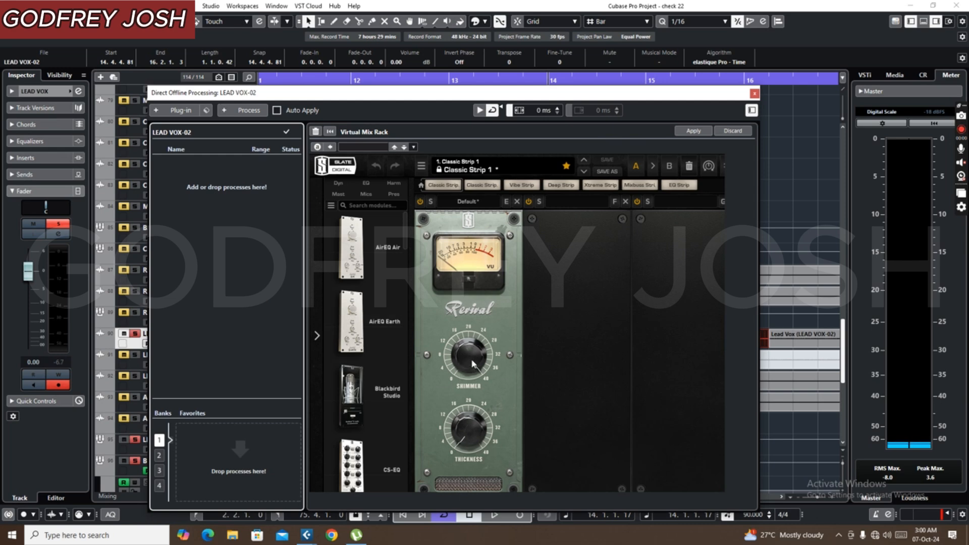
# Adjust the Revival module's Shimmer to the top of its range, apply Virtual Mix Rack to the segment and close the processing window.
pyautogui.moveTo(474, 364)
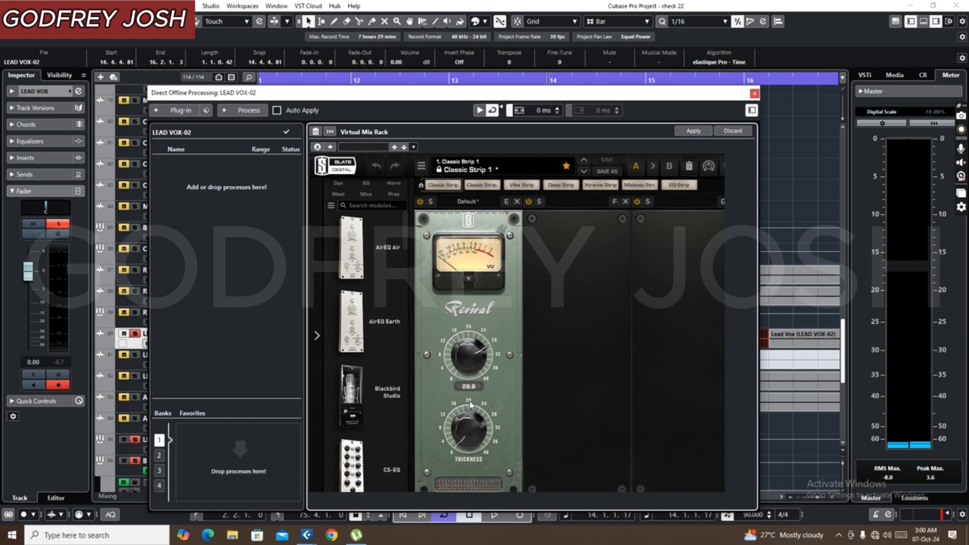
pyautogui.moveTo(470, 363); pyautogui.dragTo(487, 454)
pyautogui.moveTo(464, 367); pyautogui.dragTo(477, 300)
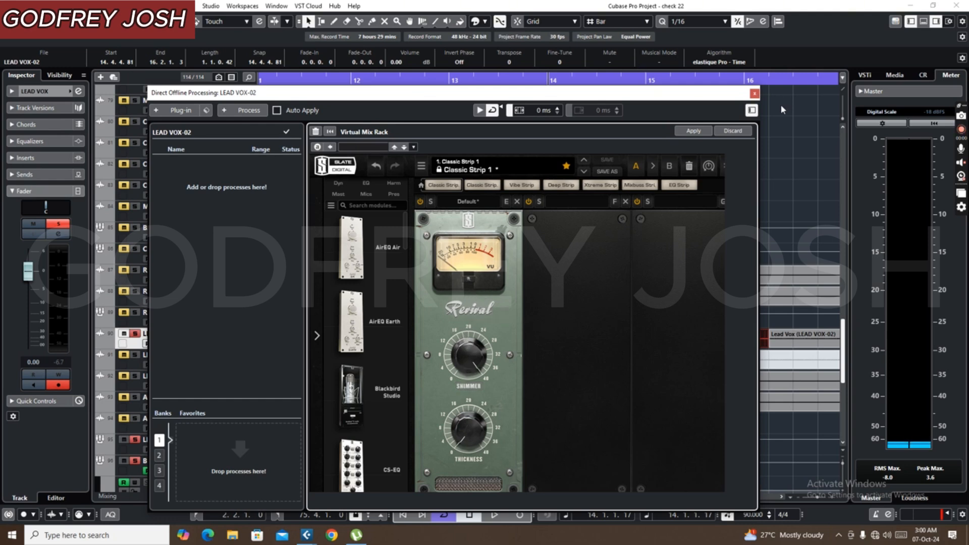
pyautogui.click(693, 131)
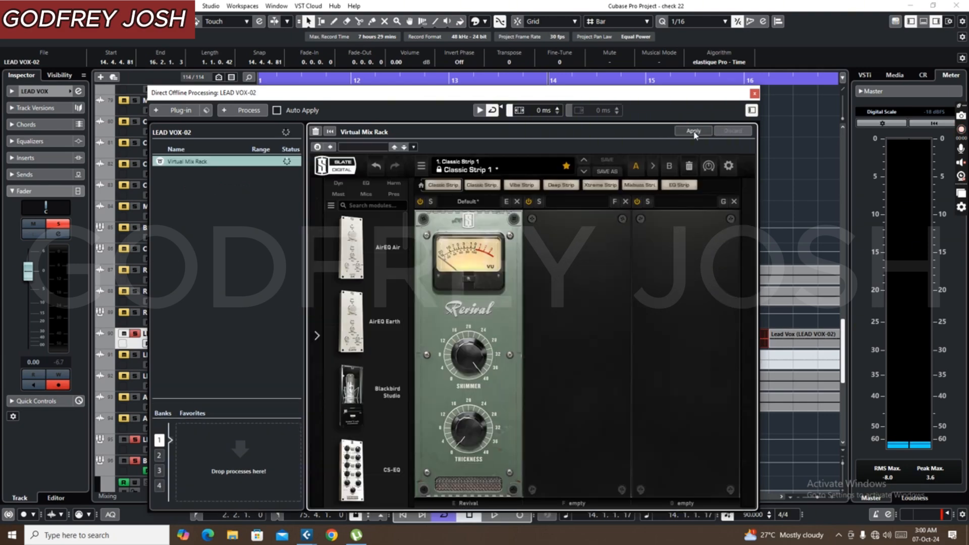
pyautogui.click(753, 94)
# Play back the lead vocal from bar 14 repeatedly to audition the processed red segment.
pyautogui.press('space')
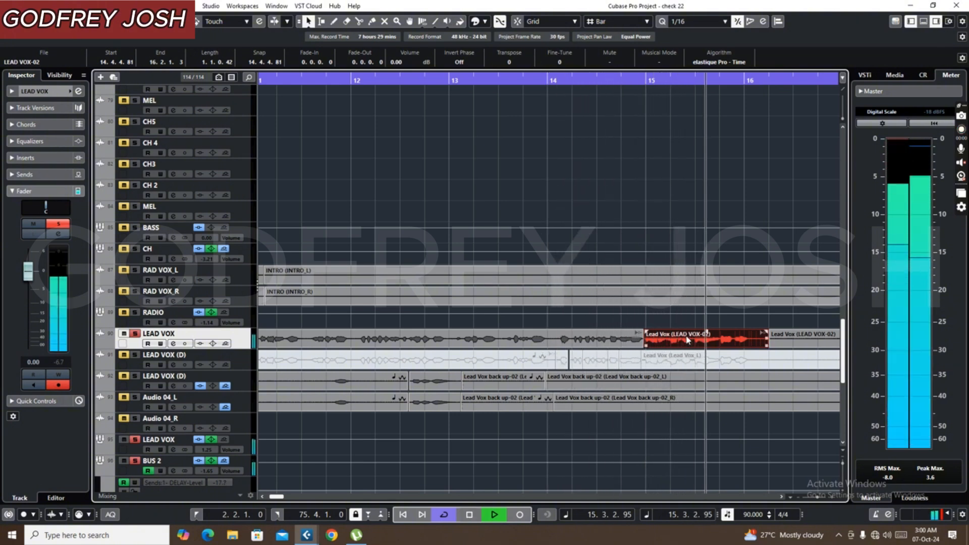
pyautogui.press('space')
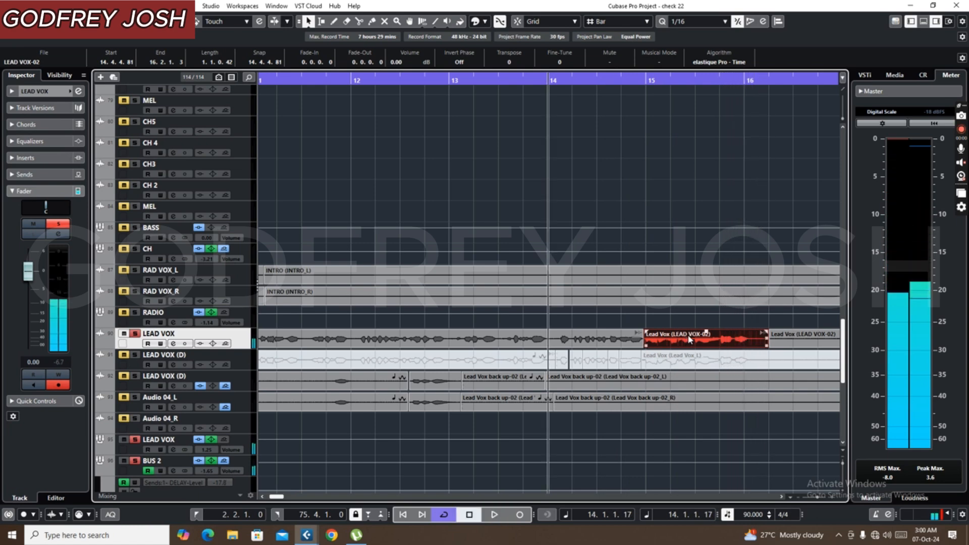
pyautogui.press('space')
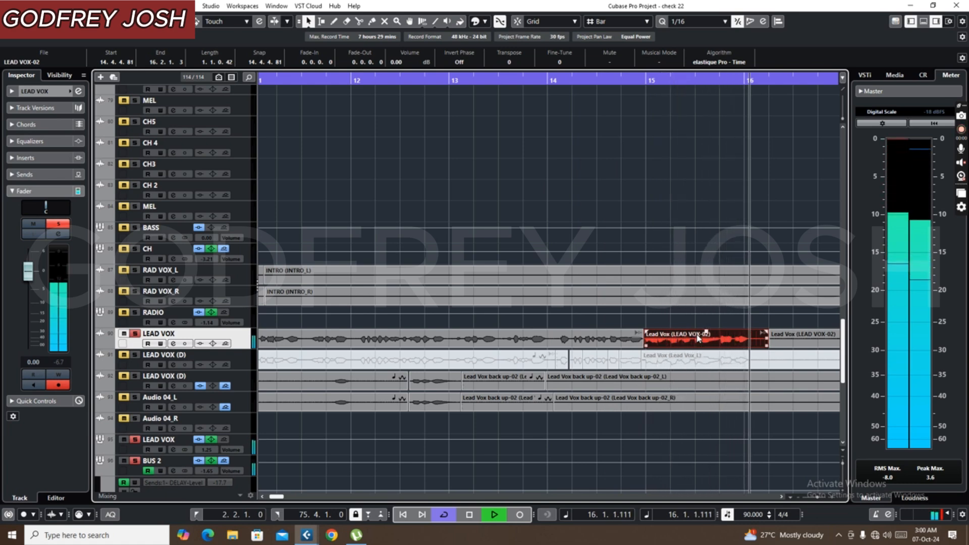
pyautogui.press('space')
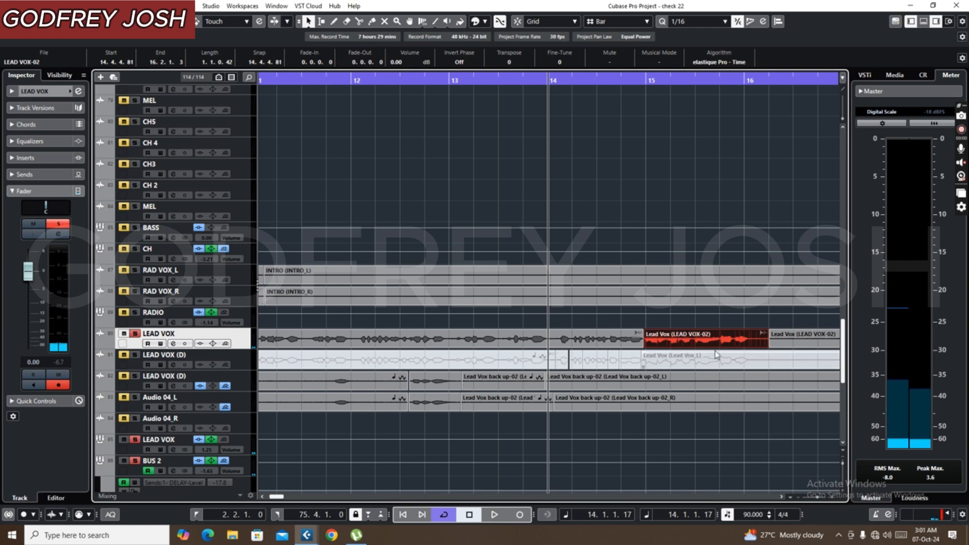
pyautogui.press('space')
pyautogui.press('space')
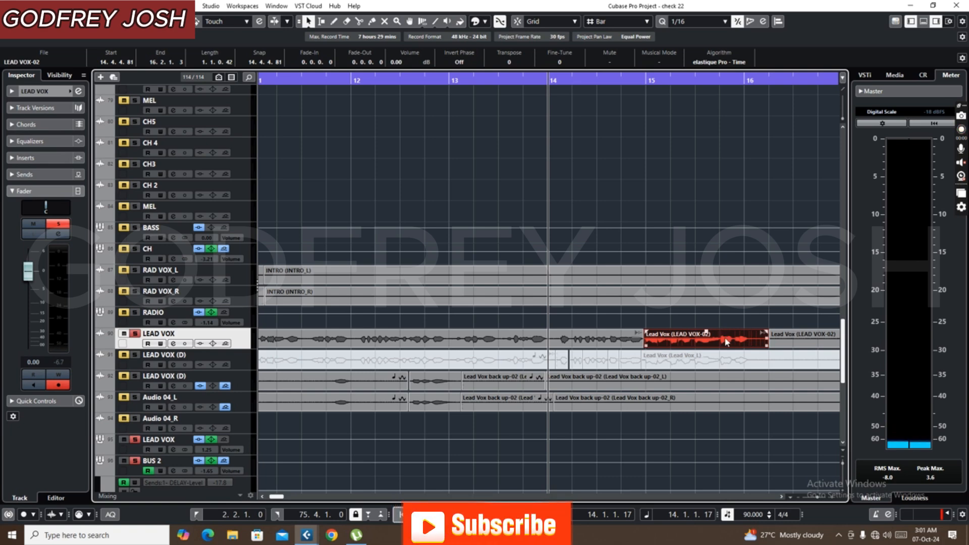
# Load the ValhallaVintageVerb reverb as a second direct offline process for the red LEAD VOX segment.
pyautogui.rightClick(702, 340)
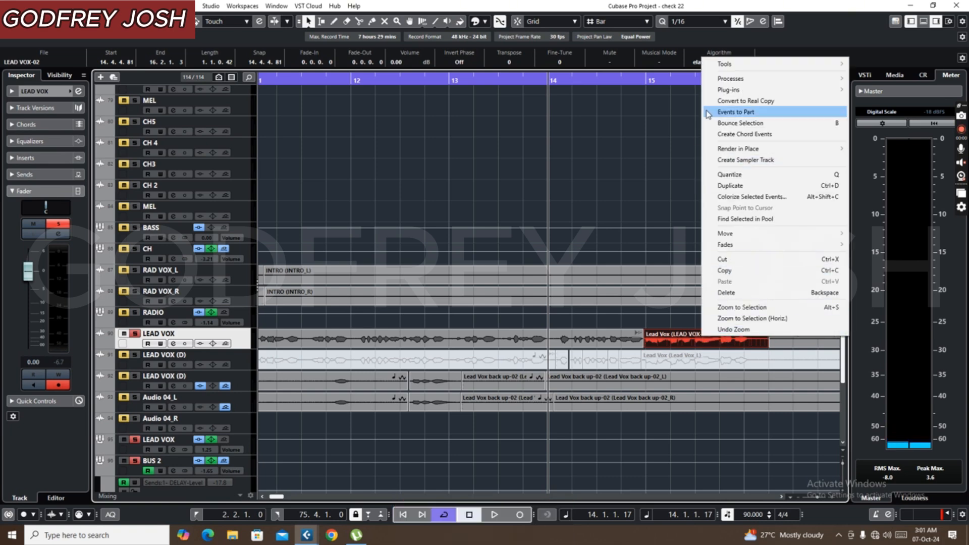
pyautogui.moveTo(739, 94)
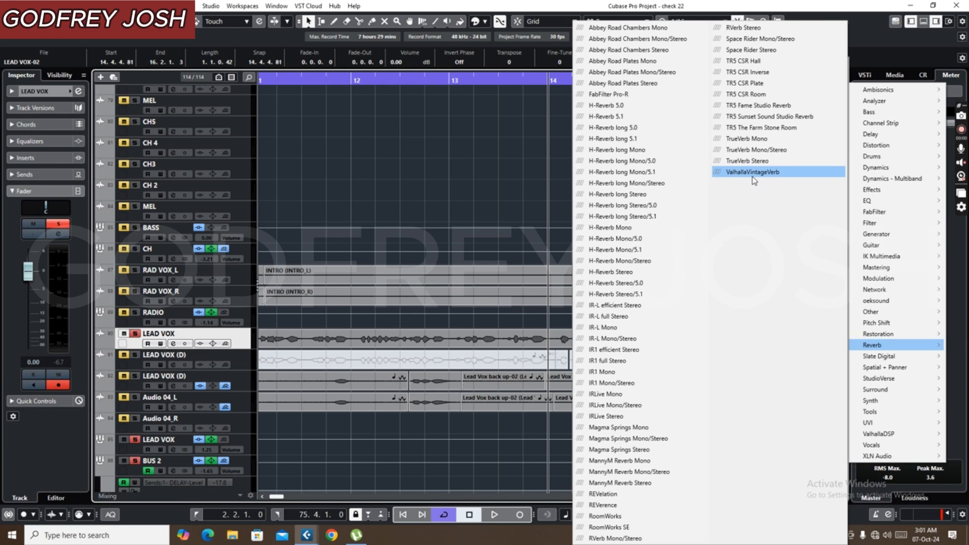
pyautogui.click(752, 172)
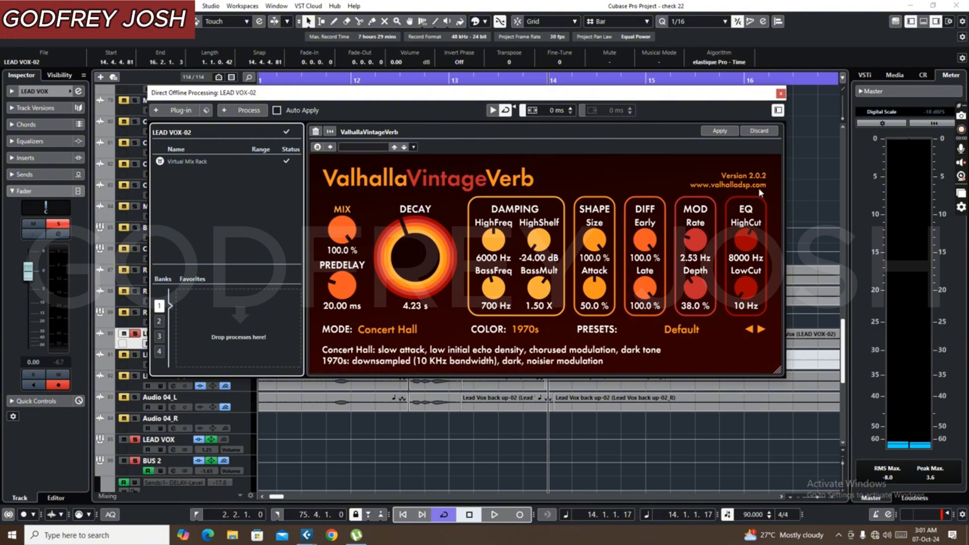
# Apply ValhallaVintageVerb with its Default preset to the red LEAD VOX segment and audition the result from bar 14.
pyautogui.click(720, 131)
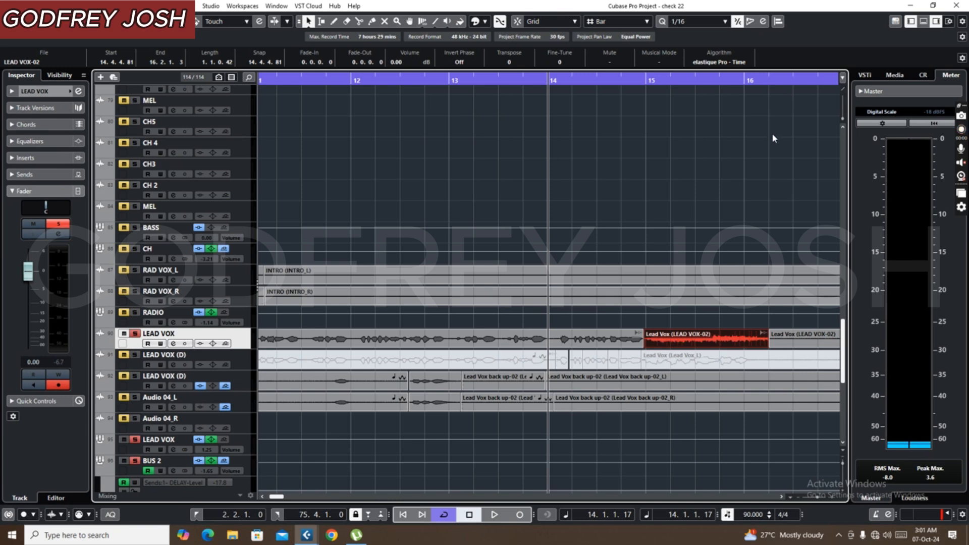
pyautogui.press('space')
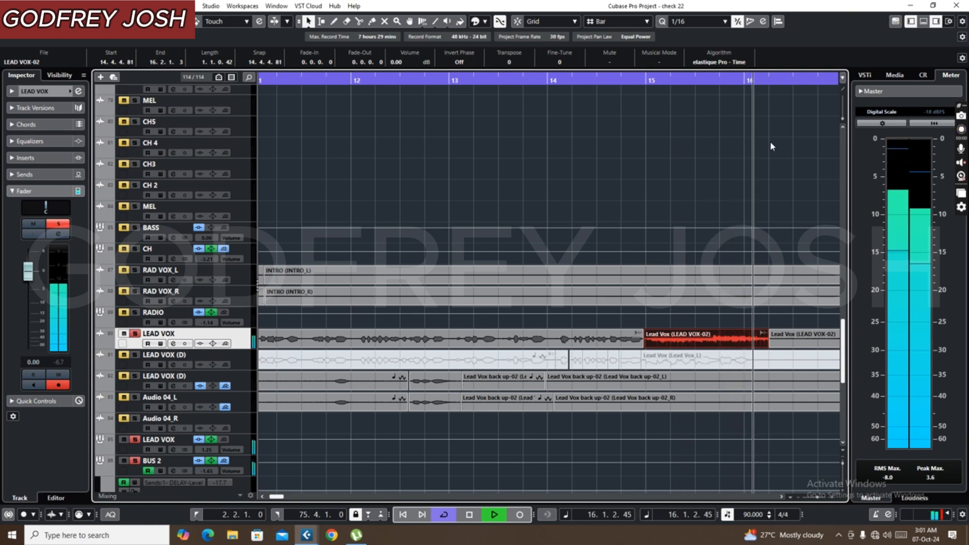
pyautogui.press('space')
pyautogui.press('space')
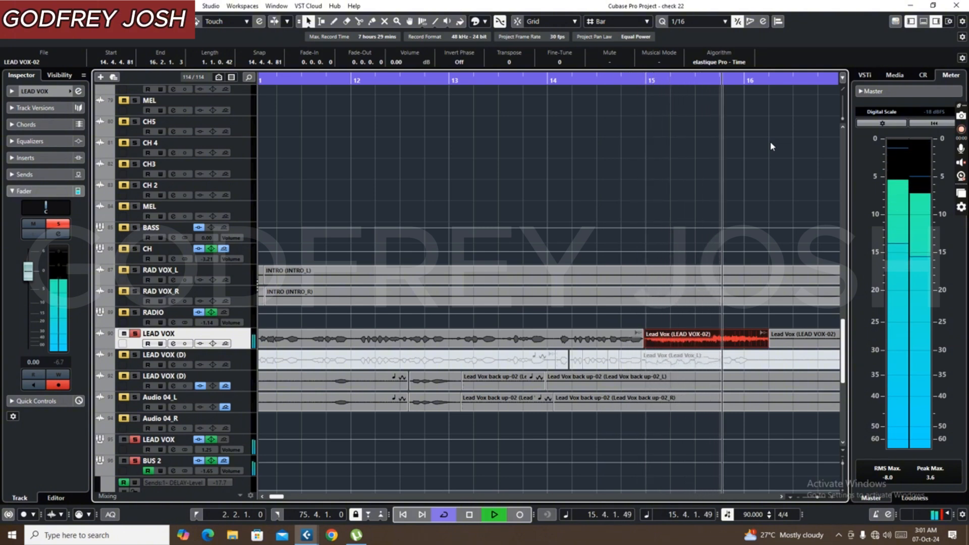
pyautogui.press('space')
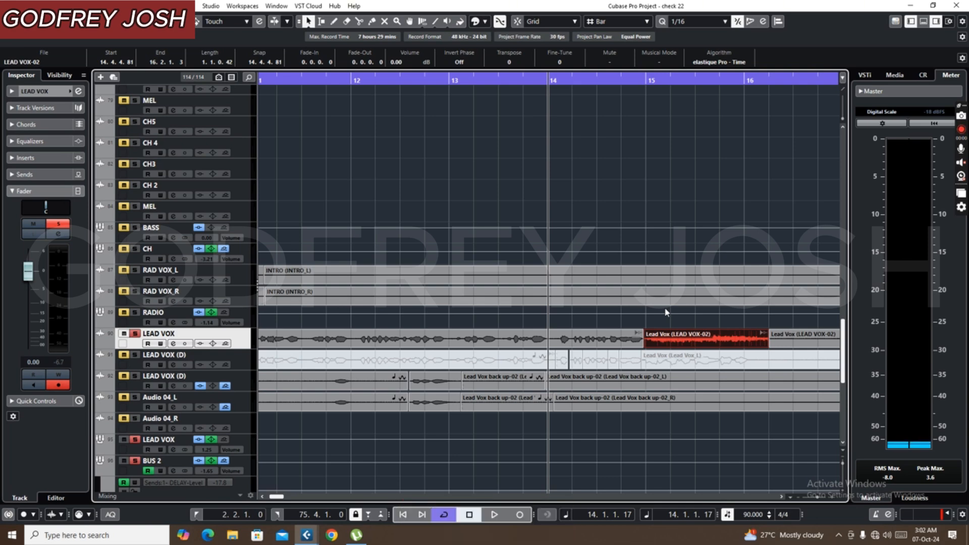
pyautogui.press('g')
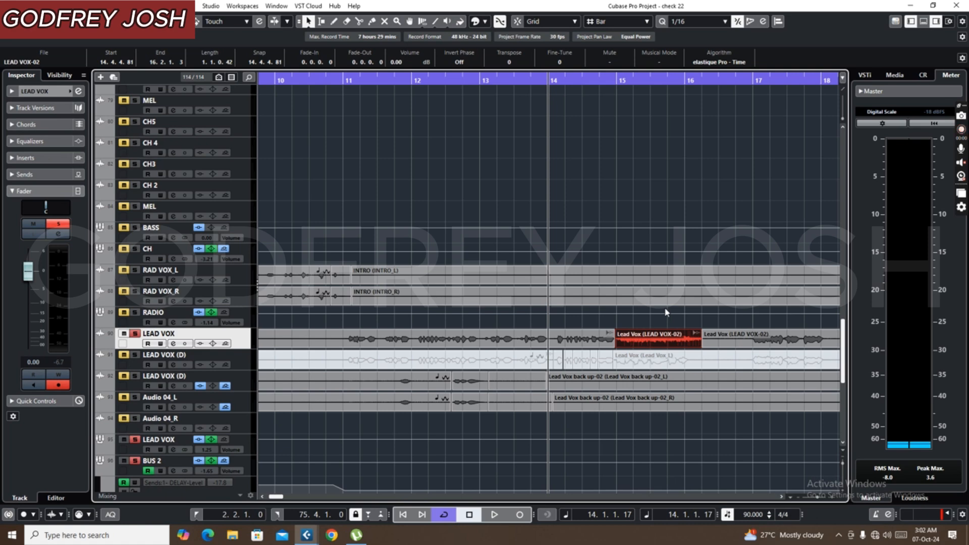
pyautogui.press('g')
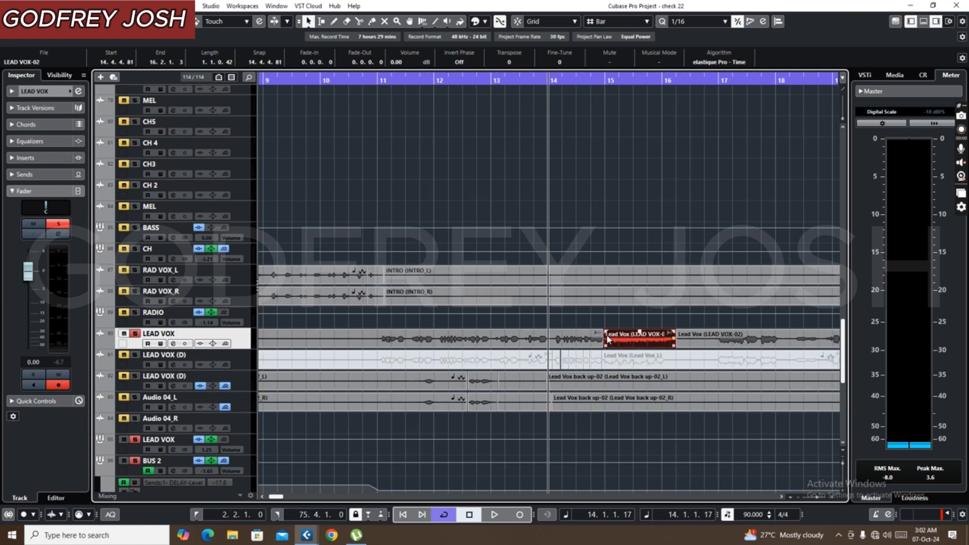